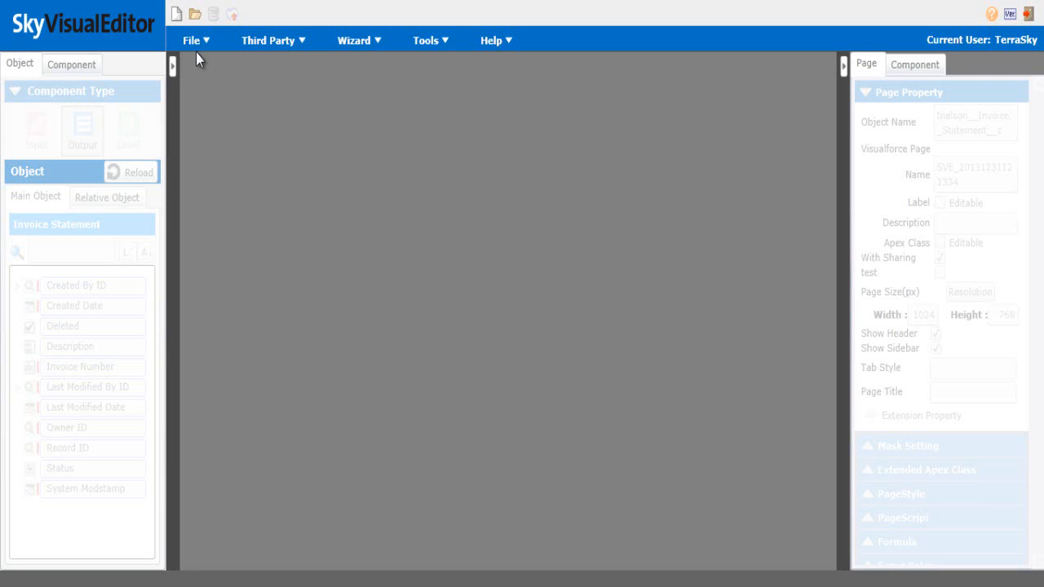
Step: Create a new page from the [Template] Wizard layout with Account:Account as its object
click(196, 49)
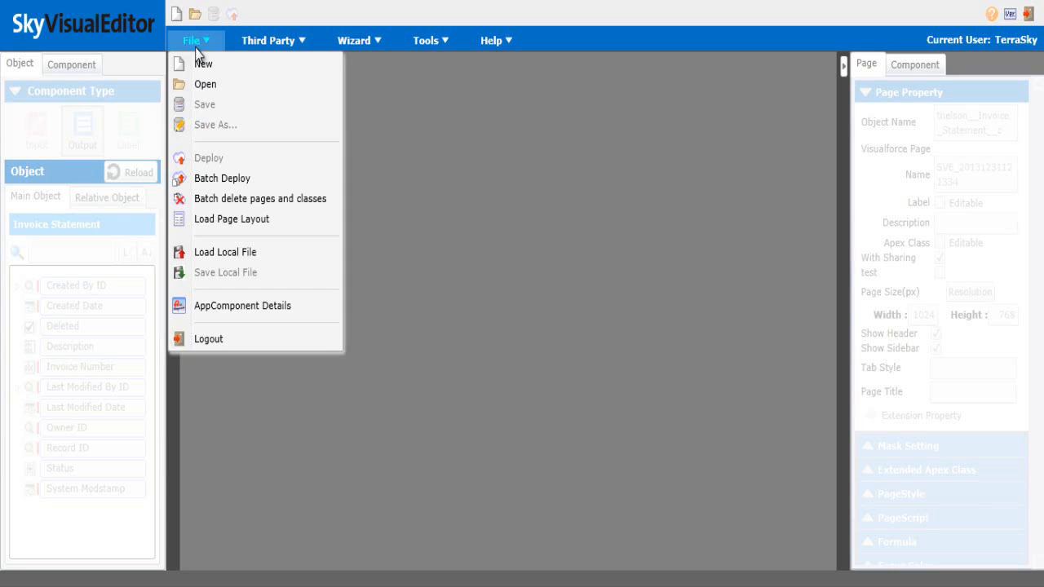
click(194, 65)
click(389, 204)
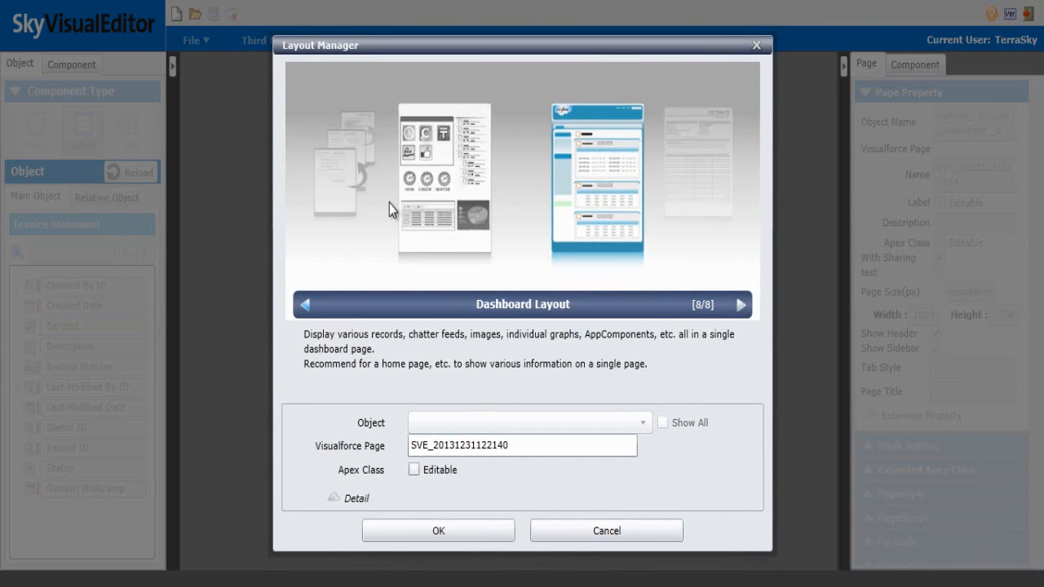
click(389, 203)
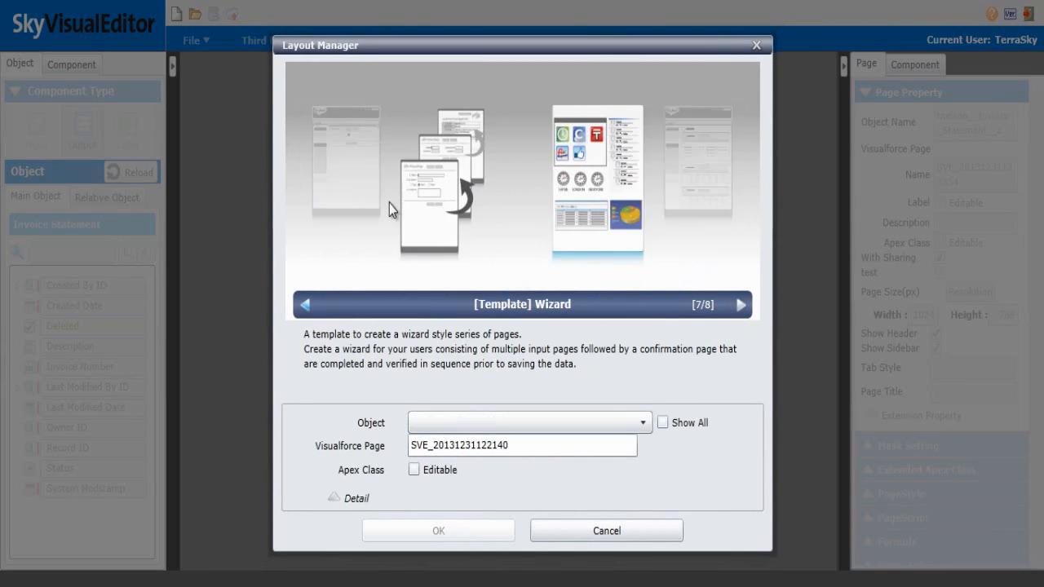
click(520, 426)
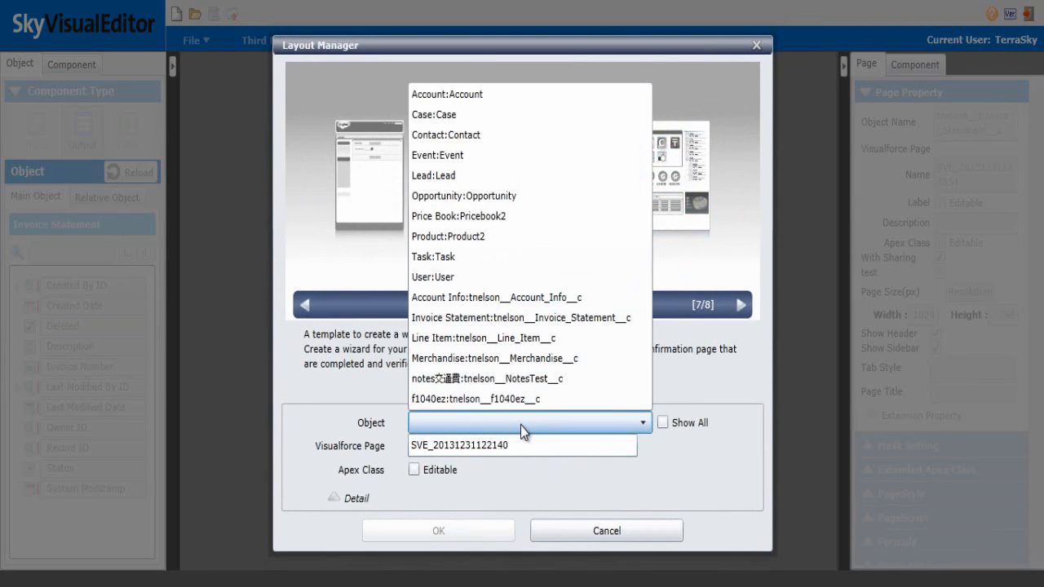
click(502, 93)
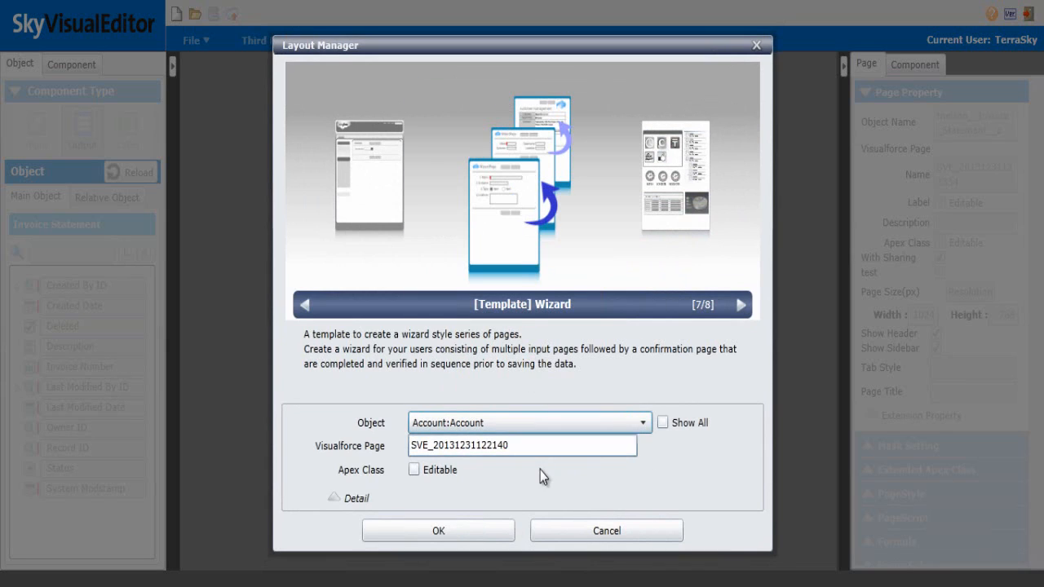
drag(531, 447, 397, 445)
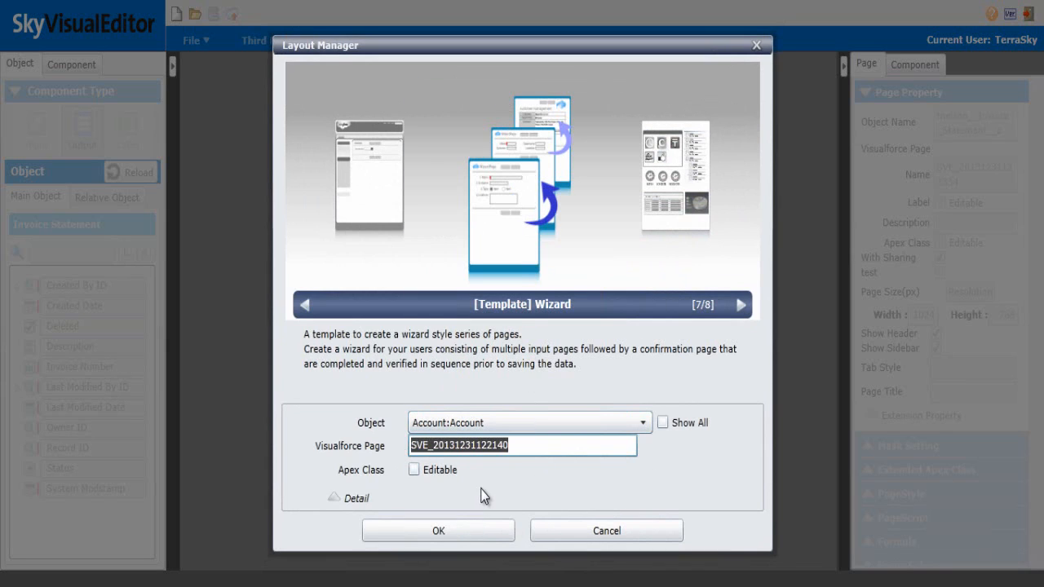
click(489, 532)
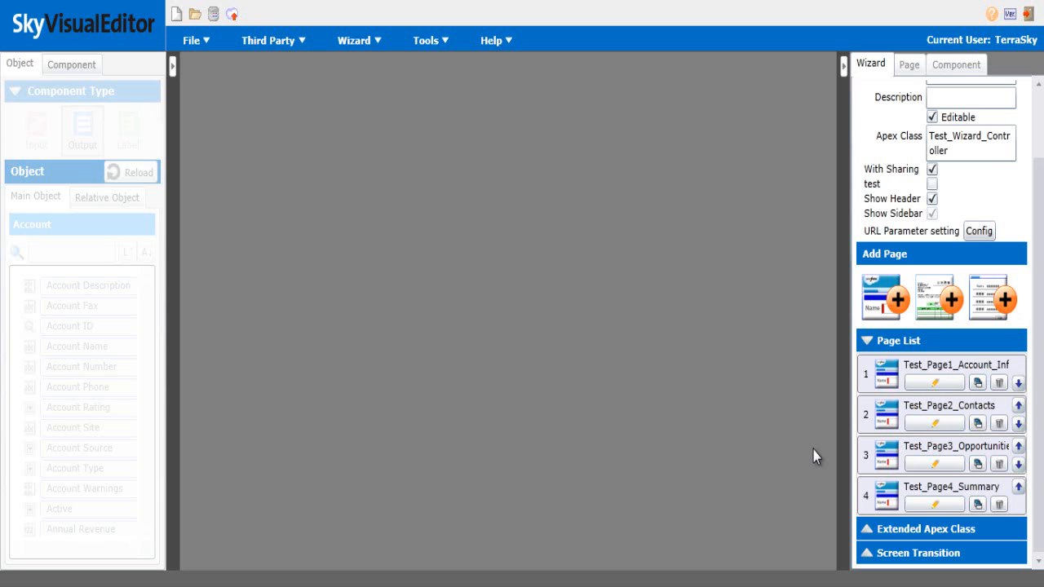
Step: Add a fifth page to the wizard's page list and delete it again
click(885, 302)
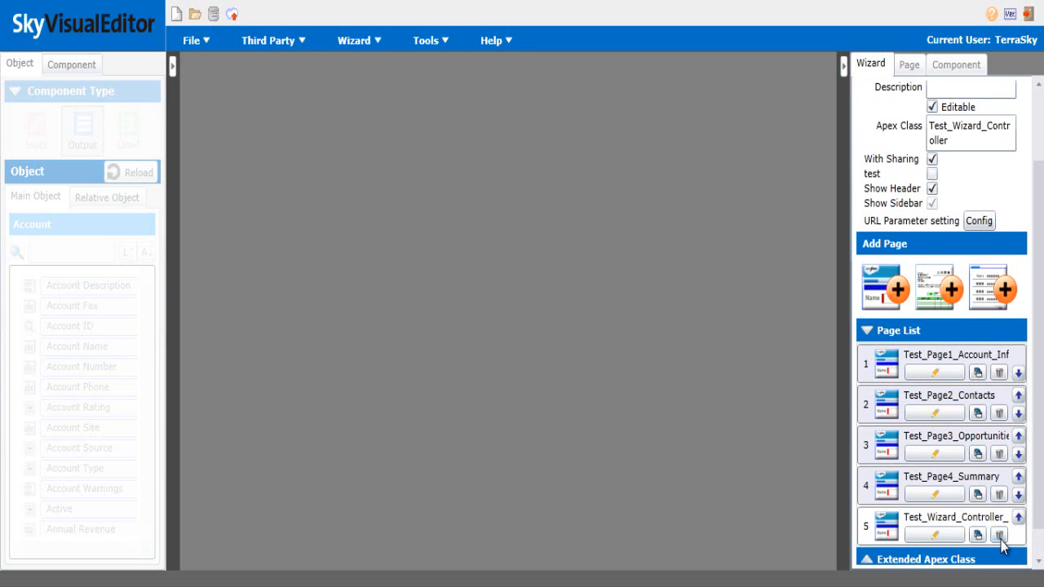
click(1000, 536)
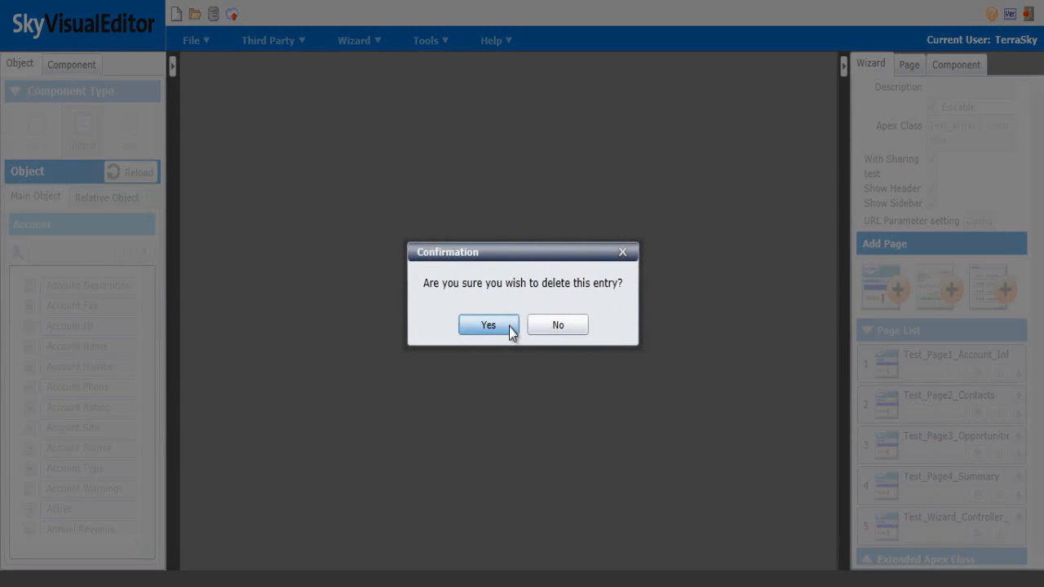
click(509, 327)
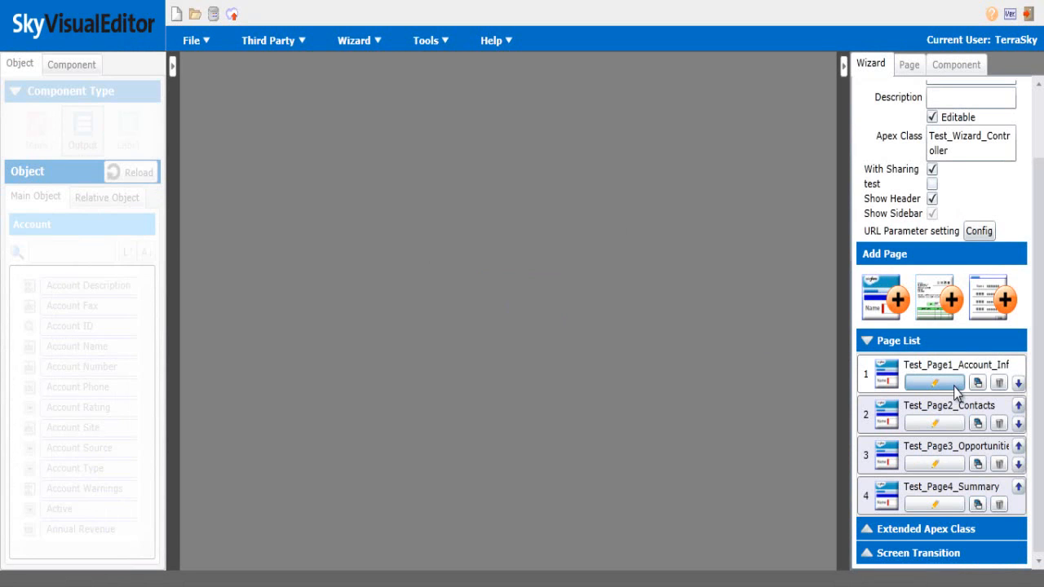
Step: Open the Test_Page1_Account_Information page to examine its layout, and open the Test_Page3_Opportunities page
click(956, 390)
scroll(719, 375, up, 5)
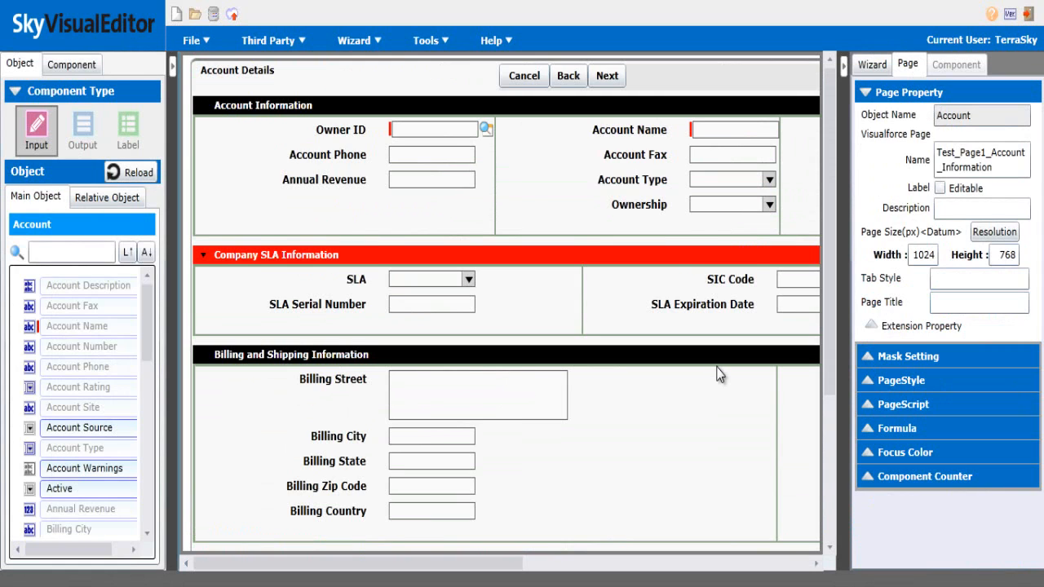
scroll(719, 375, down, 2)
scroll(719, 375, up, 2)
click(874, 65)
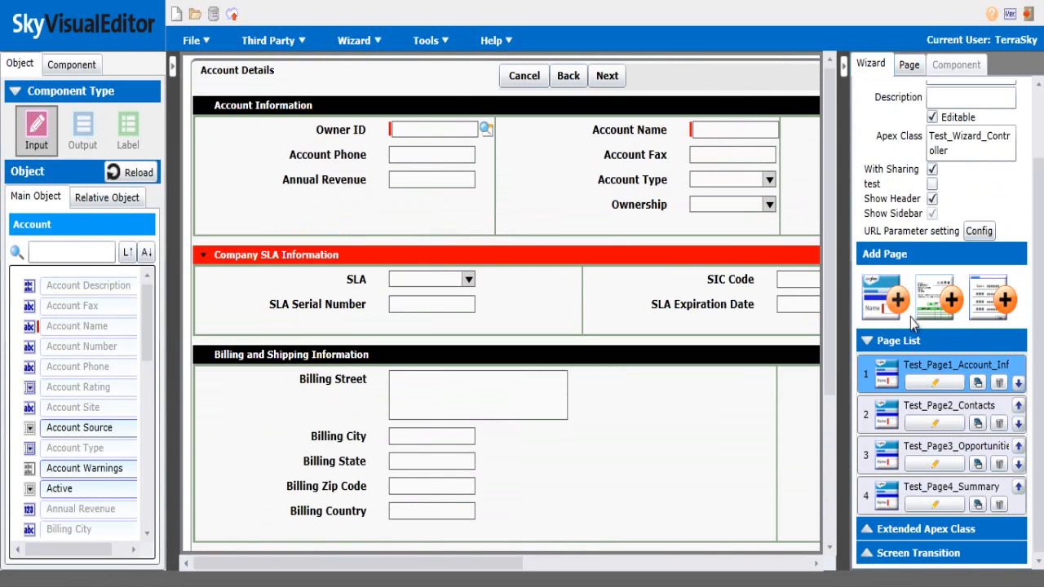
click(943, 466)
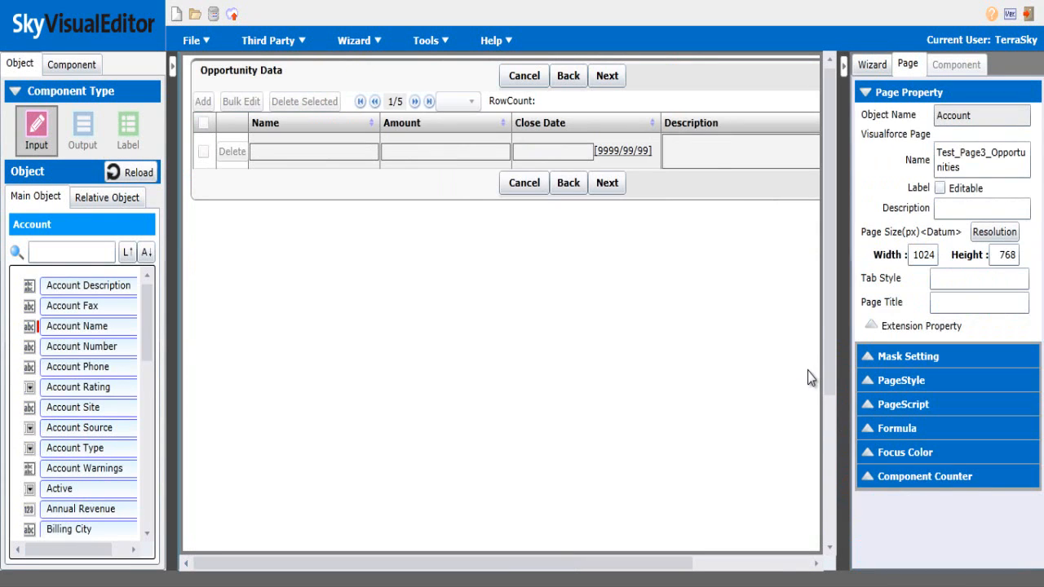
Step: Open the Test_Page4_Summary page and examine its account sections, Contact Data table and Opportunity Data table
click(875, 67)
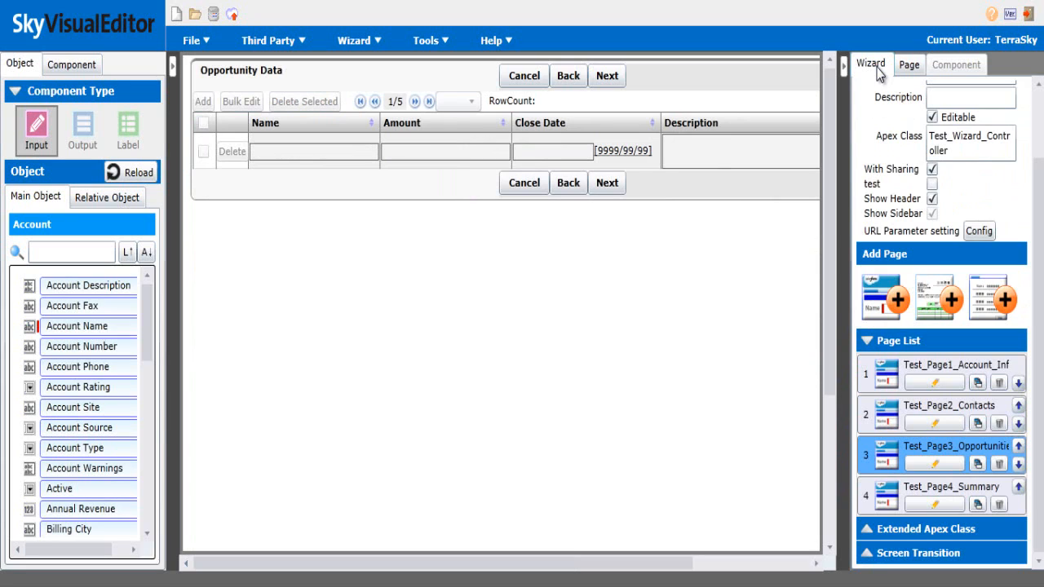
click(934, 505)
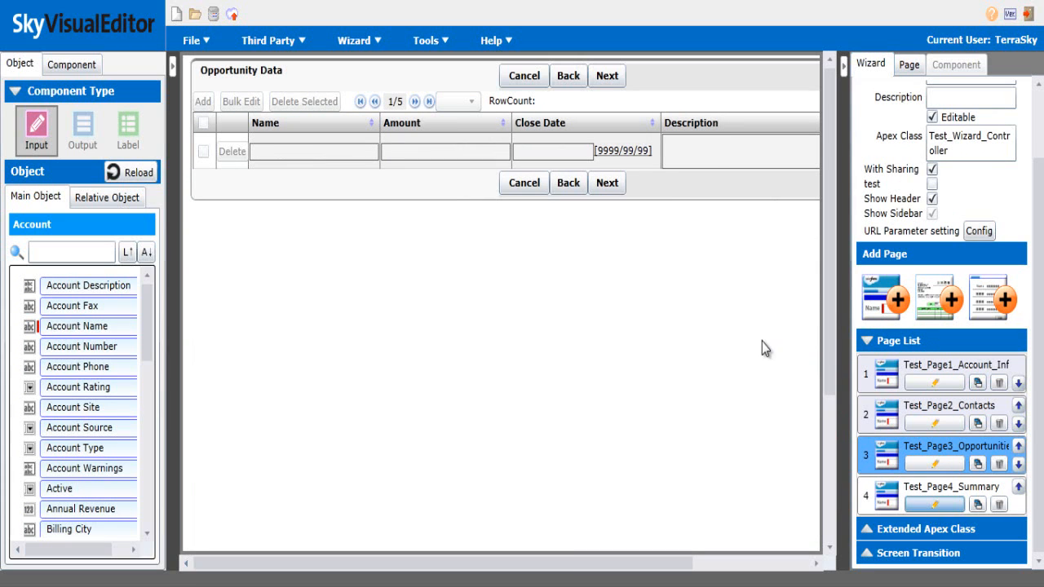
scroll(660, 346, down, 5)
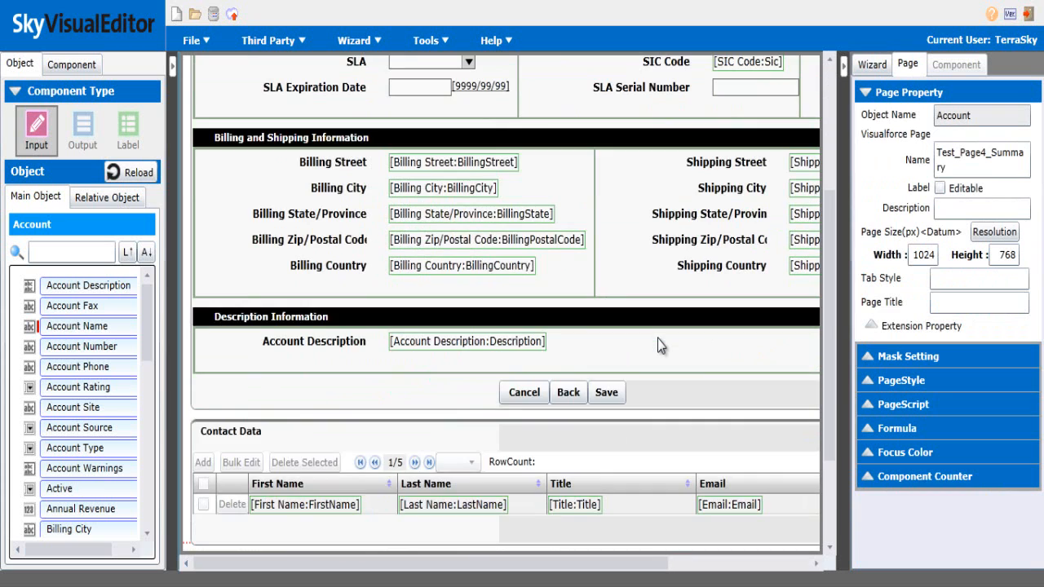
scroll(659, 346, down, 3)
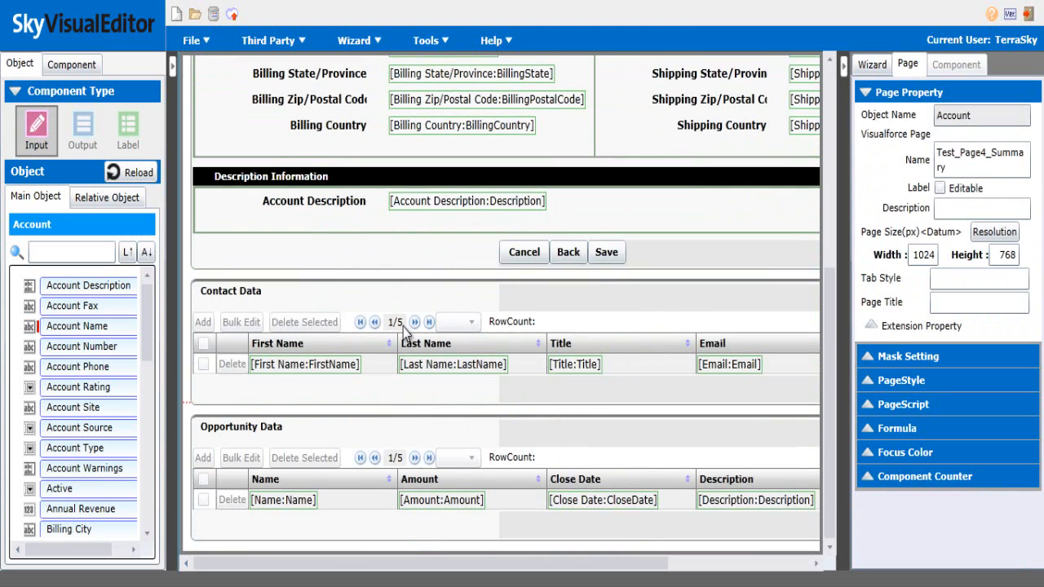
scroll(432, 338, up, 3)
scroll(432, 338, up, 1)
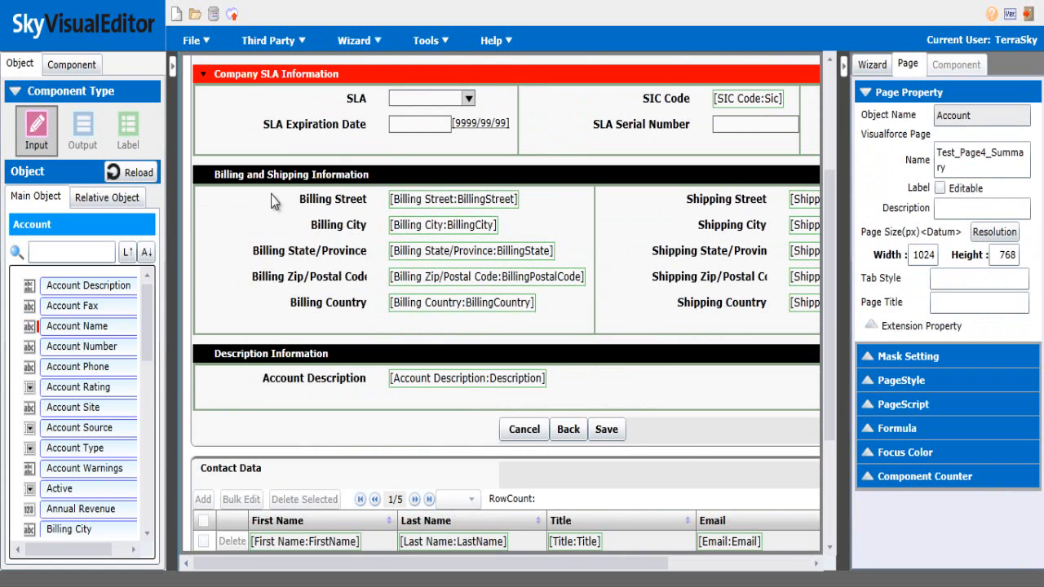
Step: Deploy the wizard to the Test Environment and open the deployed Test_Wizard_Controller page in Salesforce
click(233, 13)
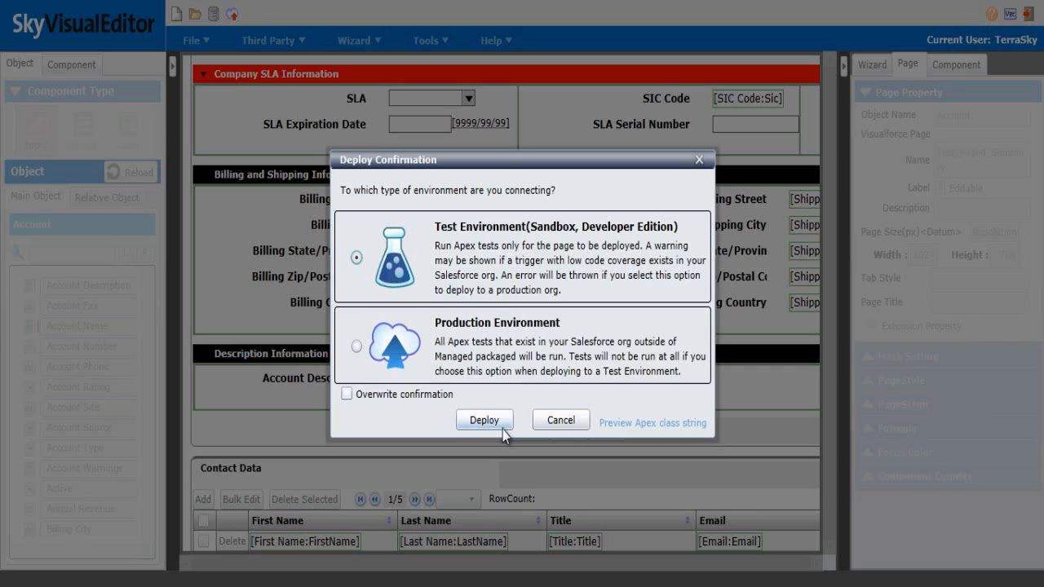
click(502, 428)
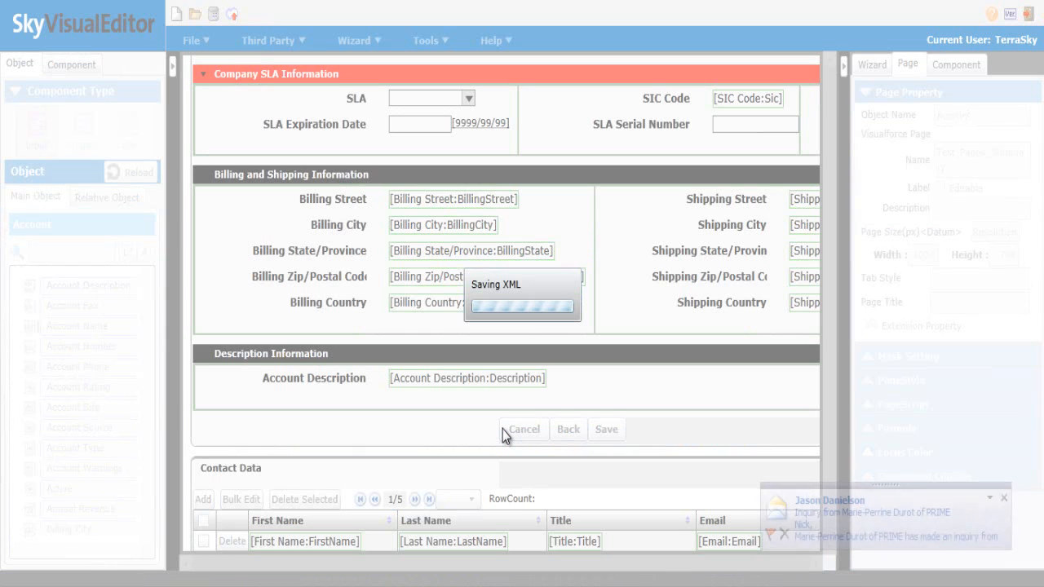
click(1004, 498)
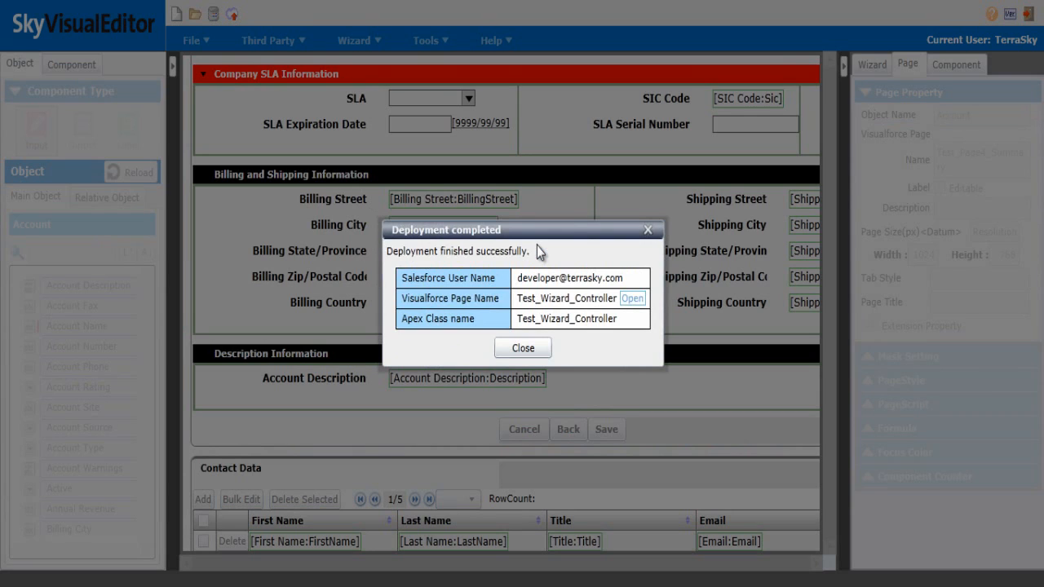
click(629, 300)
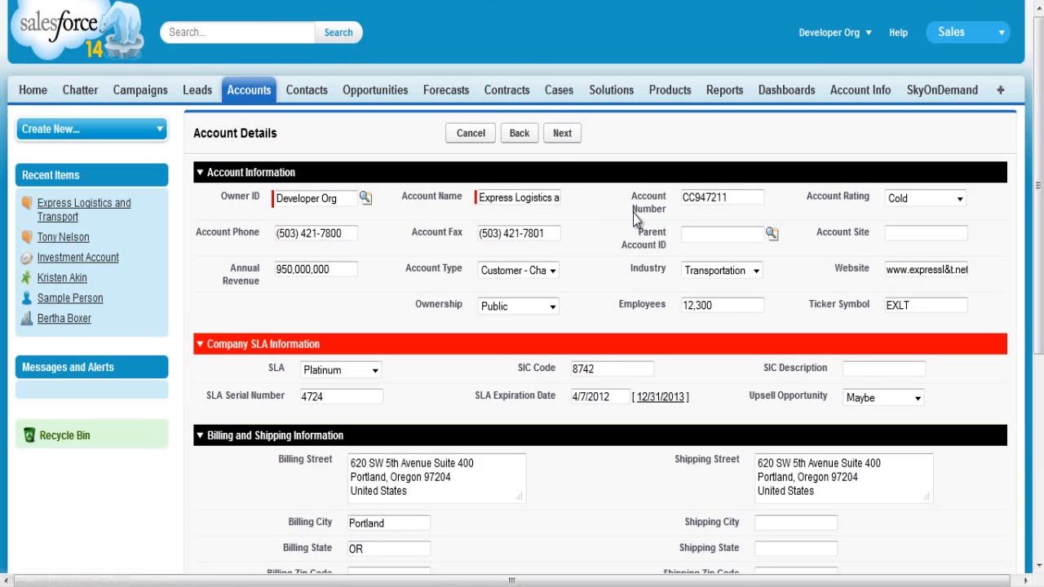
Step: Review the account details page and advance through the Contact Information and Opportunity Data pages to the wizard's summary page
scroll(635, 216, down, 3)
scroll(635, 218, down, 5)
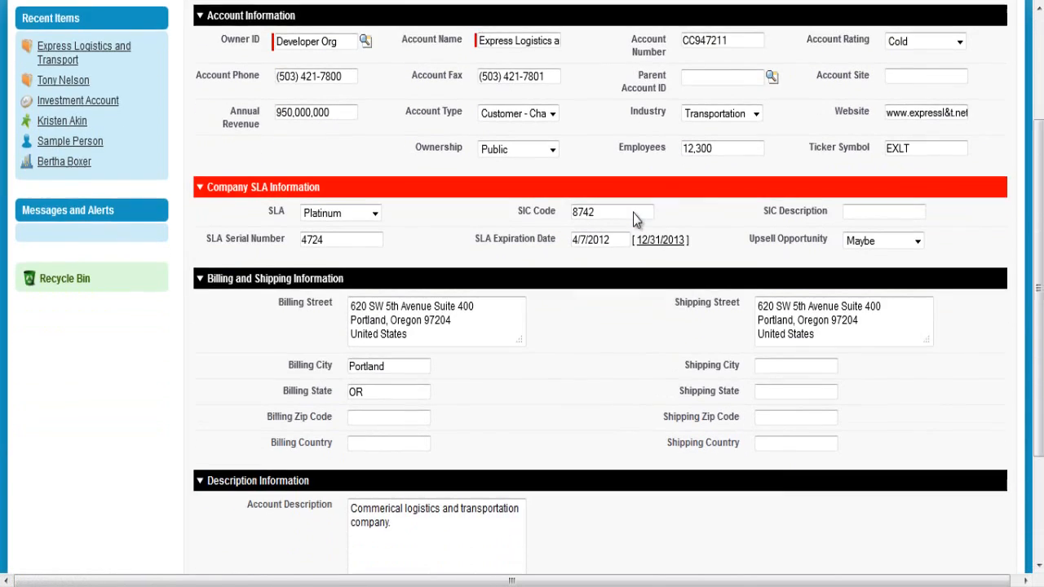
scroll(635, 219, up, 5)
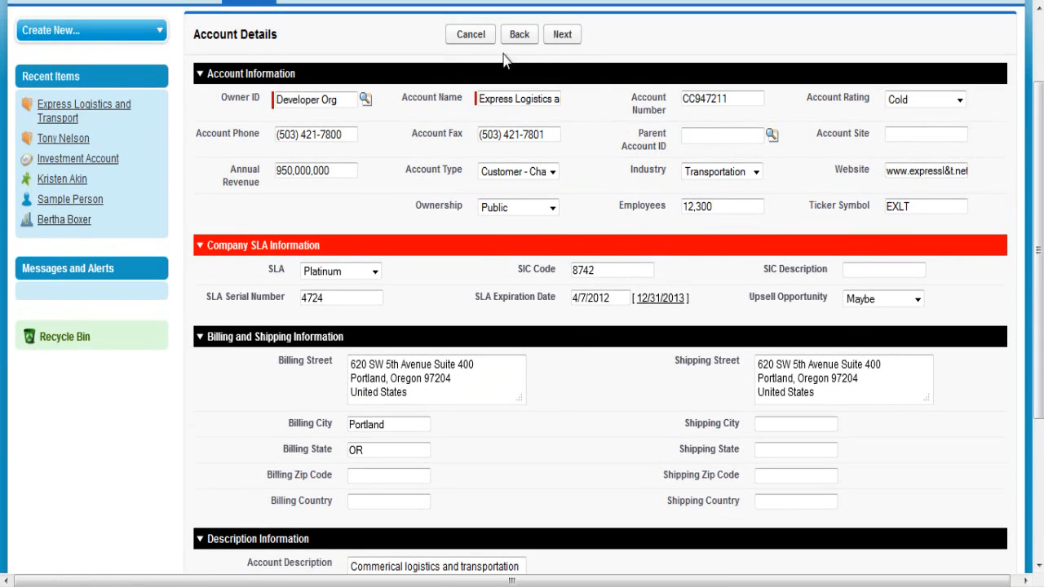
click(562, 36)
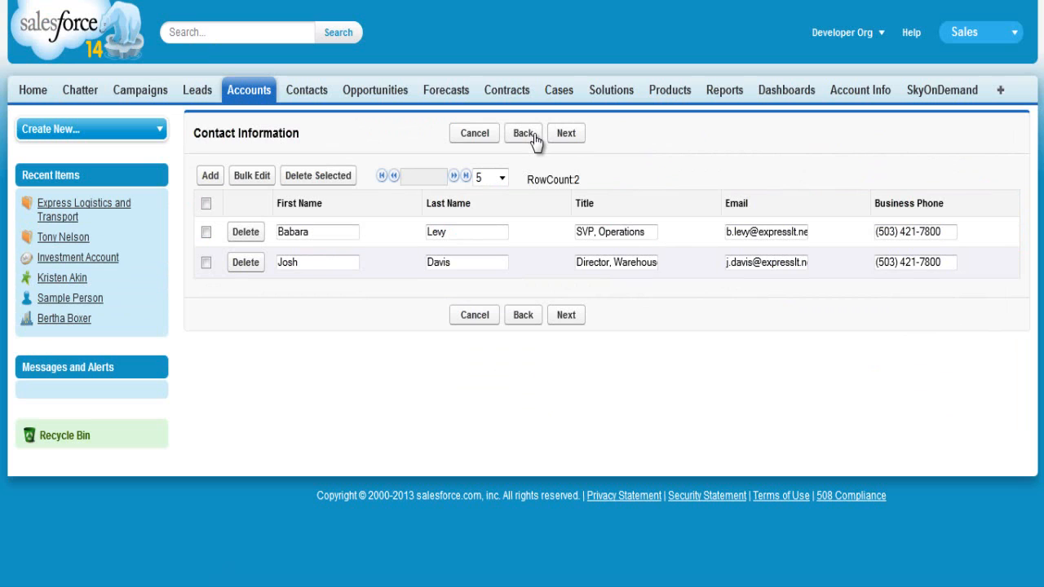
click(562, 135)
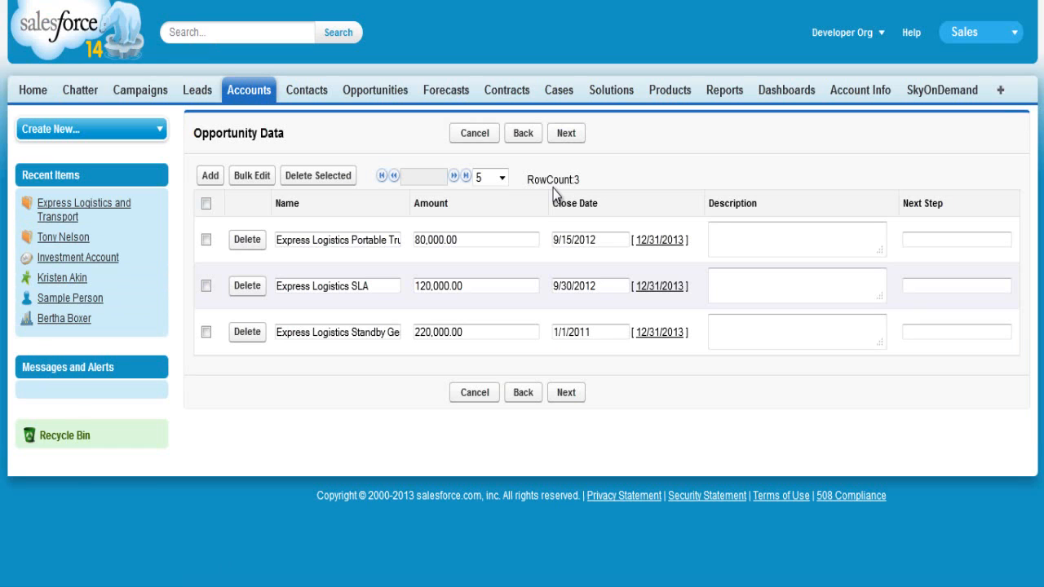
click(568, 138)
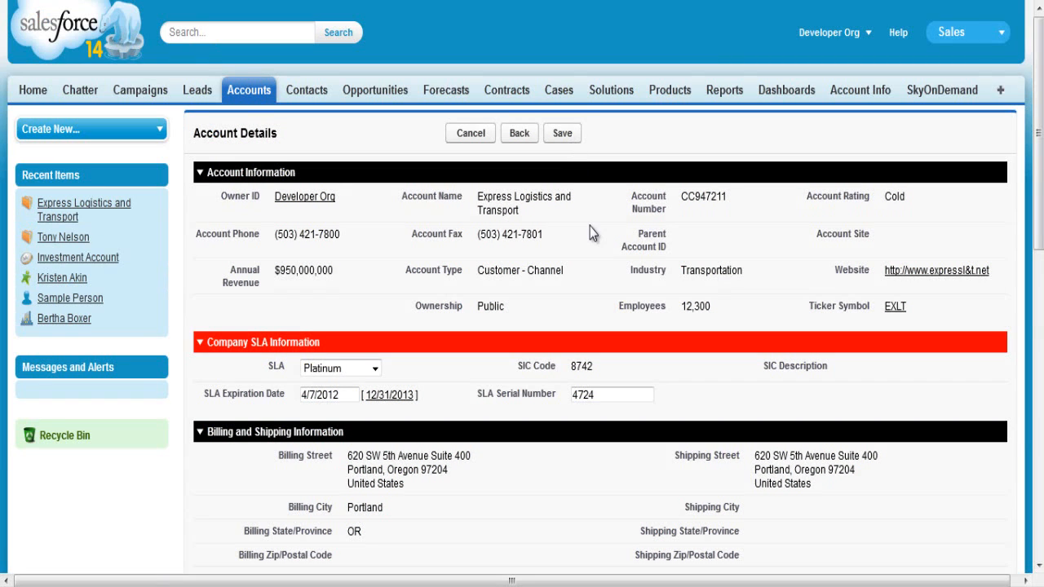
Step: Examine the summary page's account details, SLA information, contact data and opportunity data before saving
scroll(591, 233, down, 3)
scroll(592, 233, down, 10)
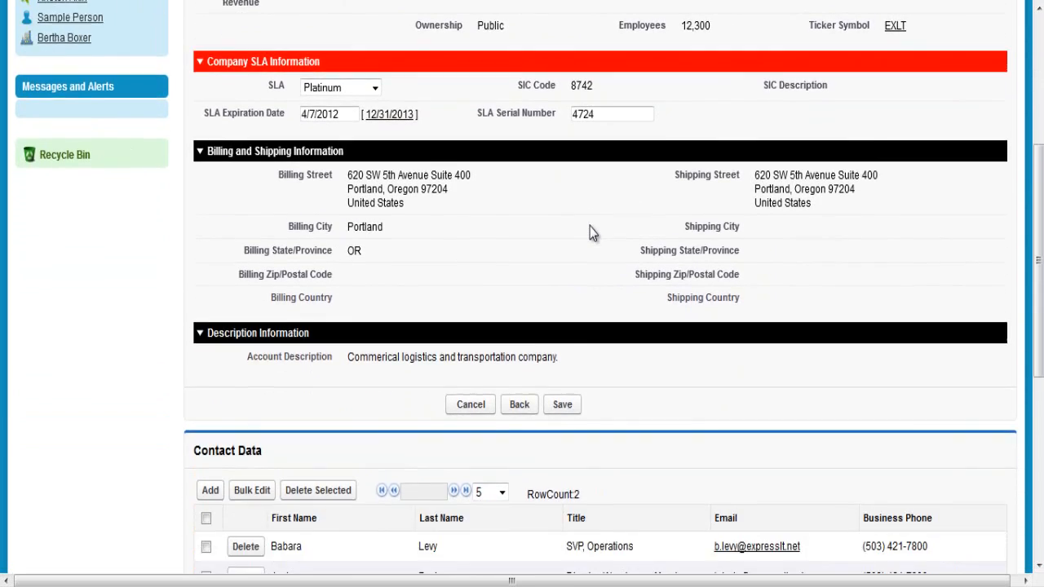
scroll(591, 234, down, 4)
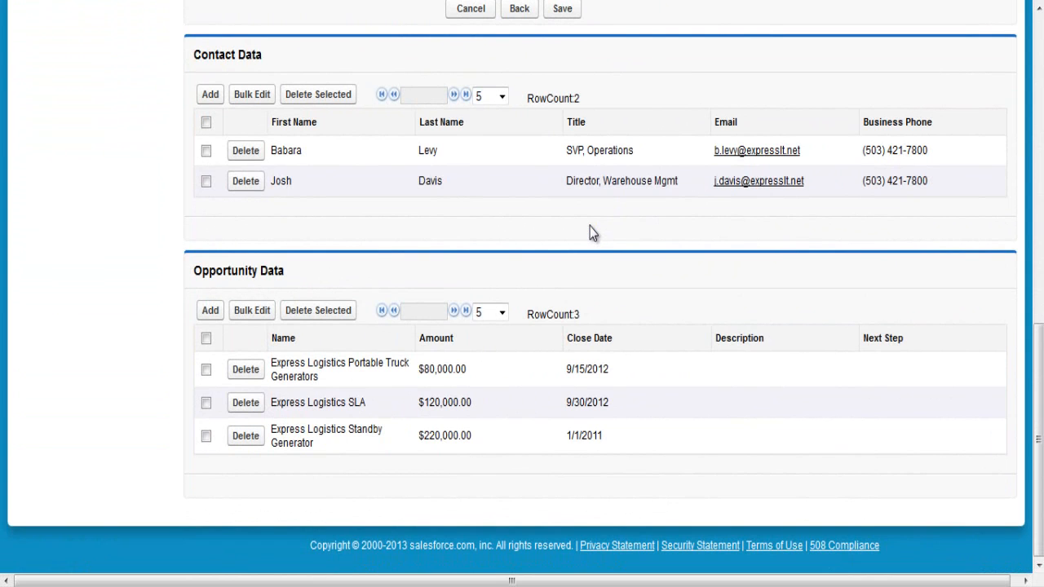
scroll(591, 233, up, 13)
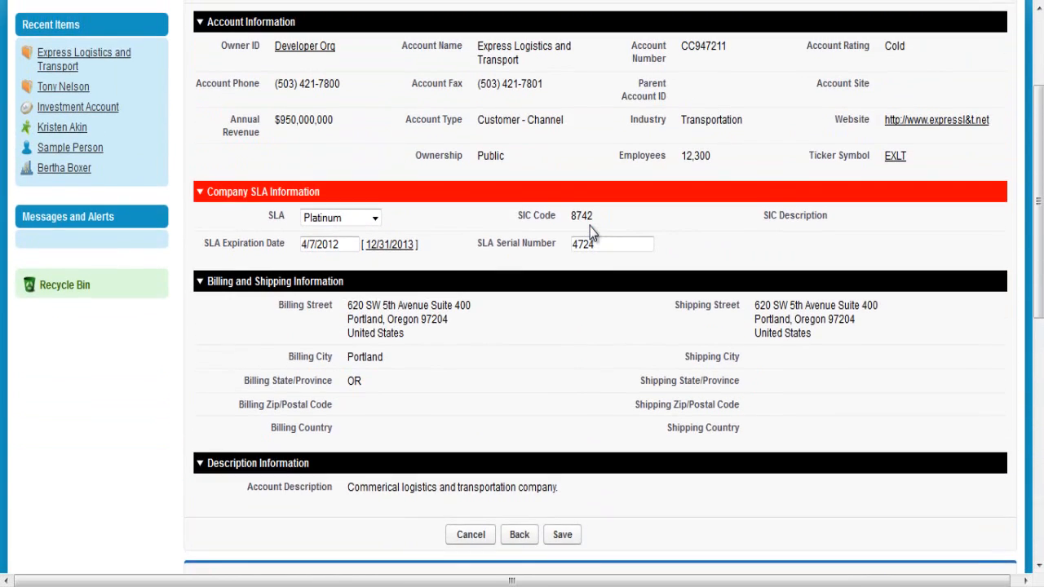
scroll(591, 233, up, 3)
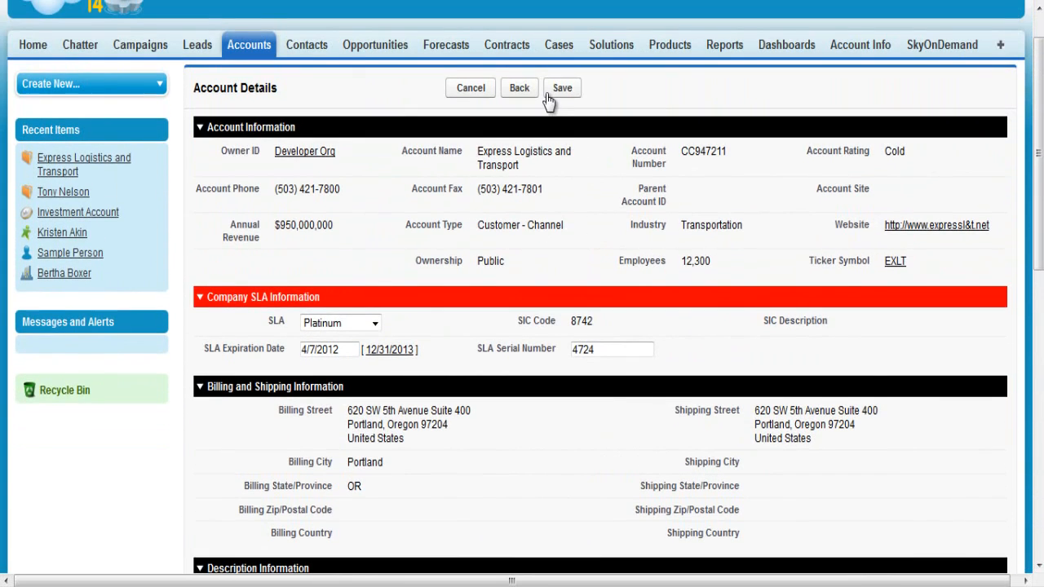